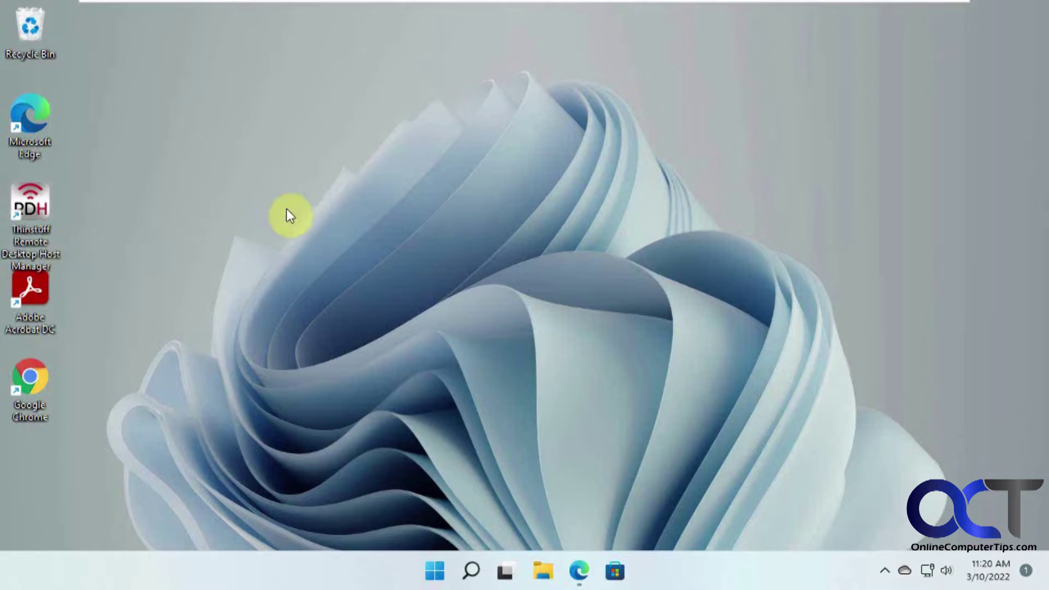
Open the Windows 11 Start menu from the taskbar
left_click(435, 571)
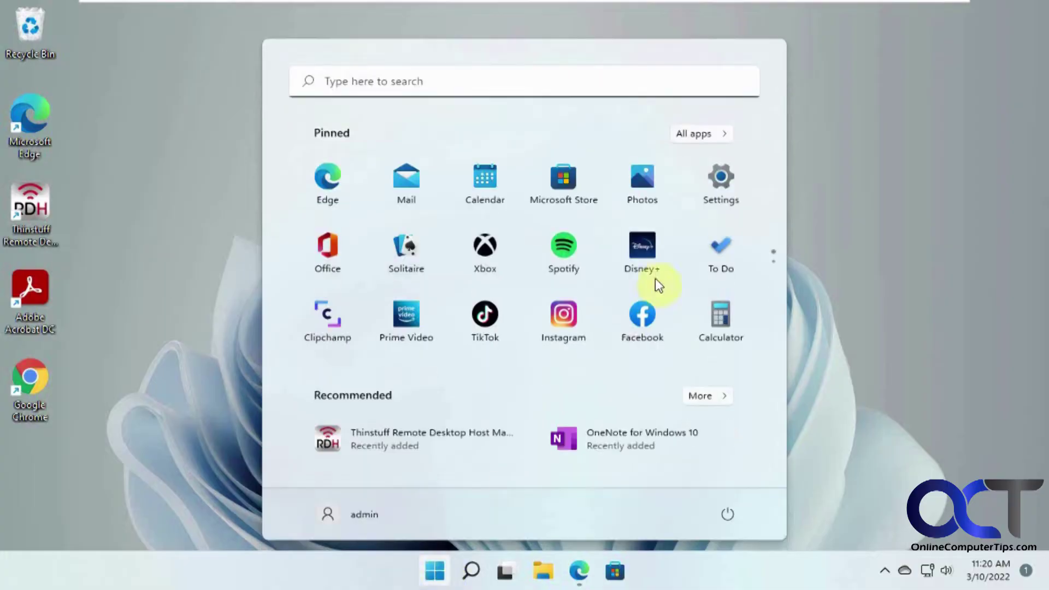
Open Settings and check System > About to confirm the edition is Windows 11 Home
left_click(709, 192)
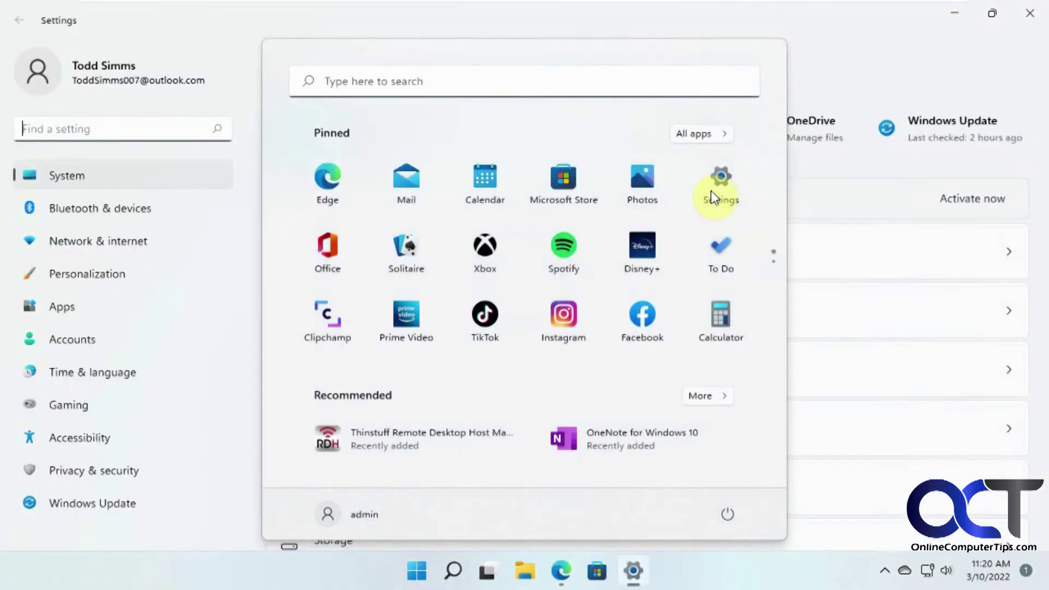
scroll(496, 375, "down", 10)
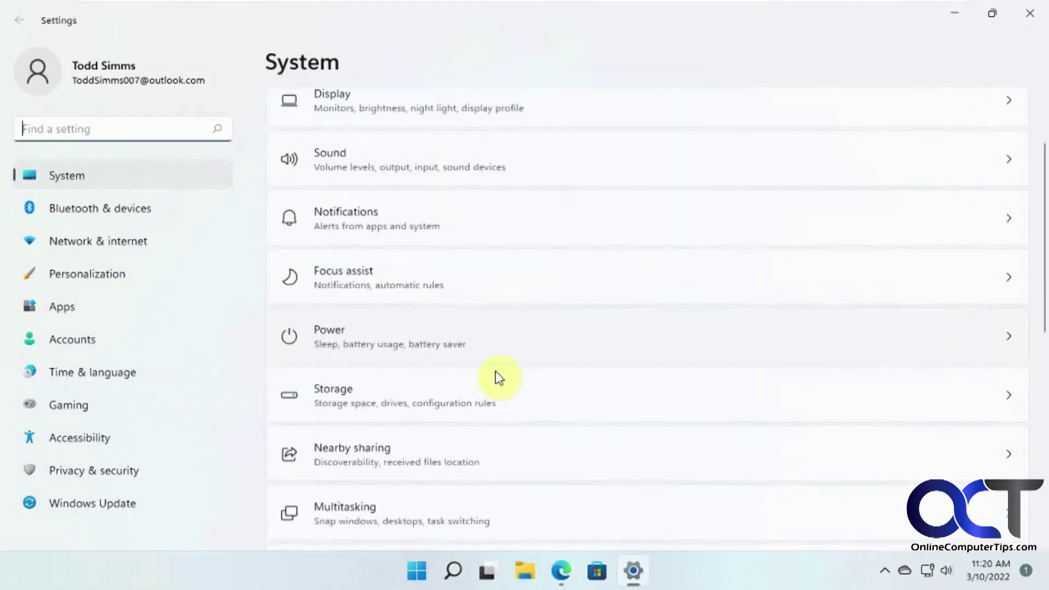
left_click(446, 498)
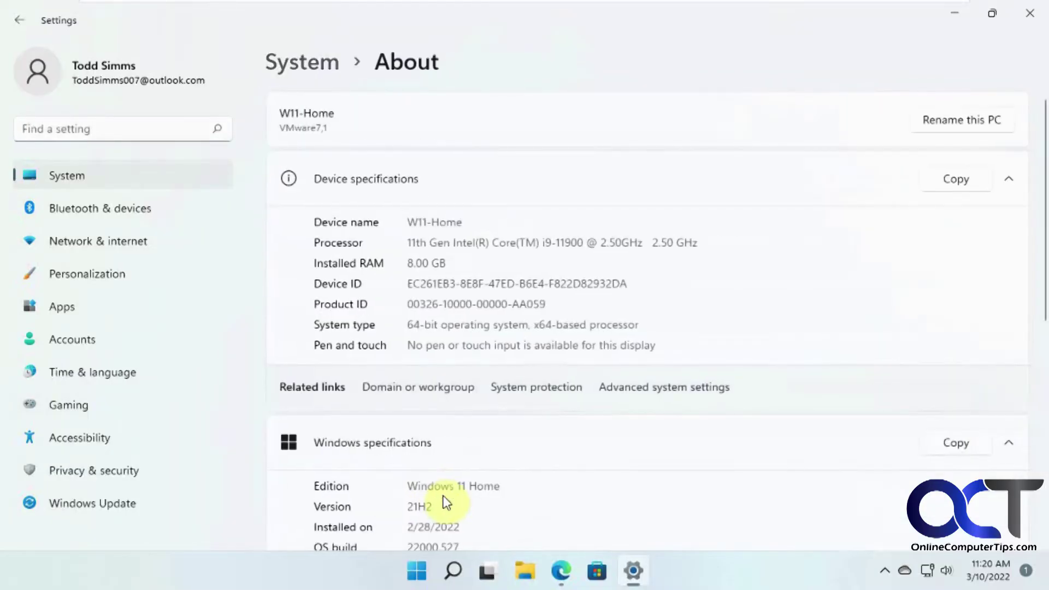
scroll(489, 441, "down", 1)
scroll(489, 442, "down", 2)
left_click_drag(428, 346, 500, 346)
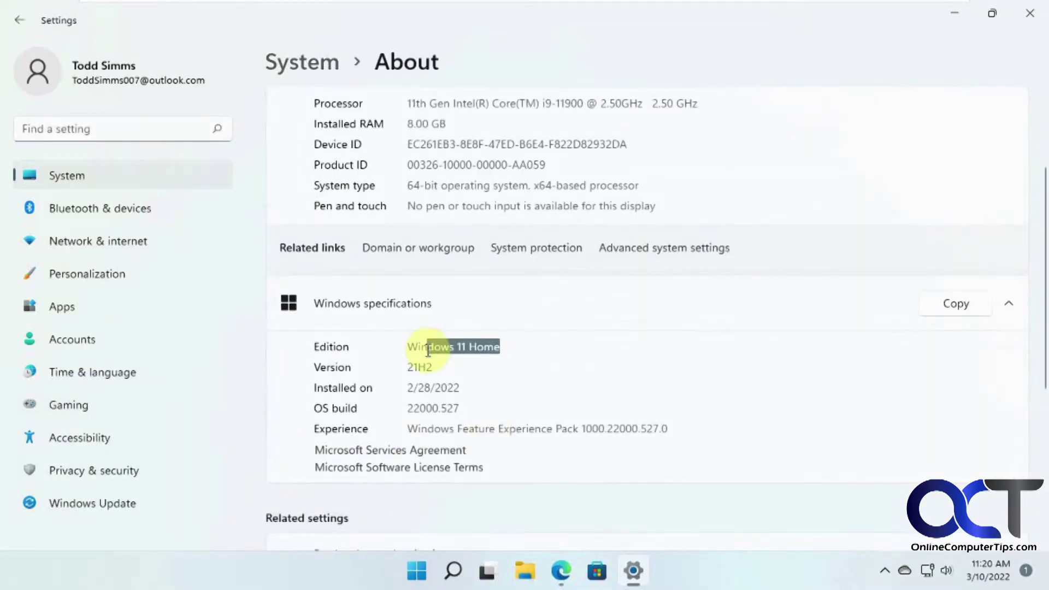
Return to the System list and open the Remote Desktop settings page
left_click(306, 68)
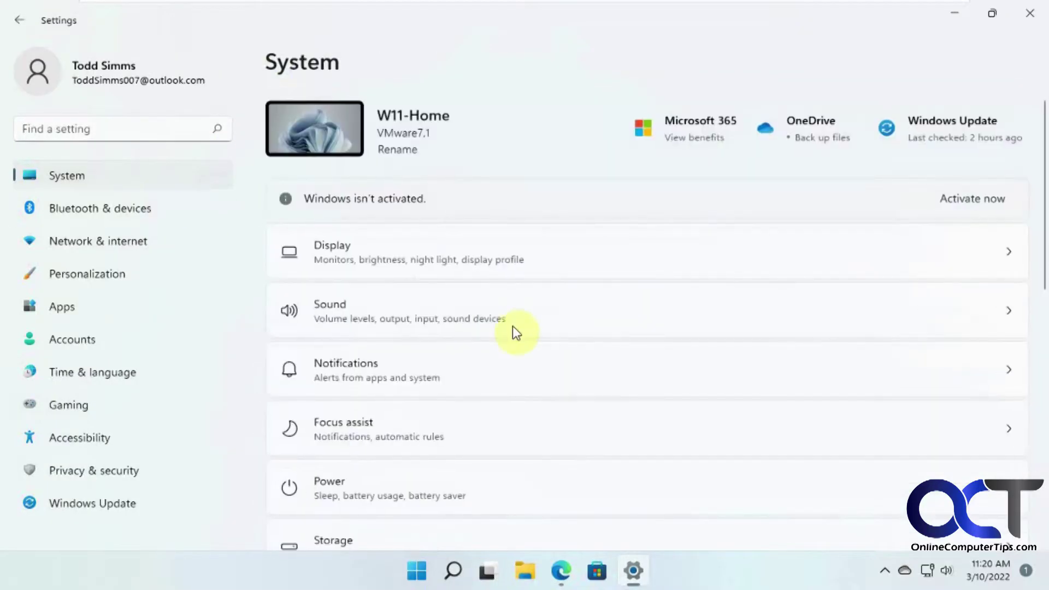
scroll(516, 336, "down", 5)
scroll(518, 342, "down", 3)
left_click(508, 398)
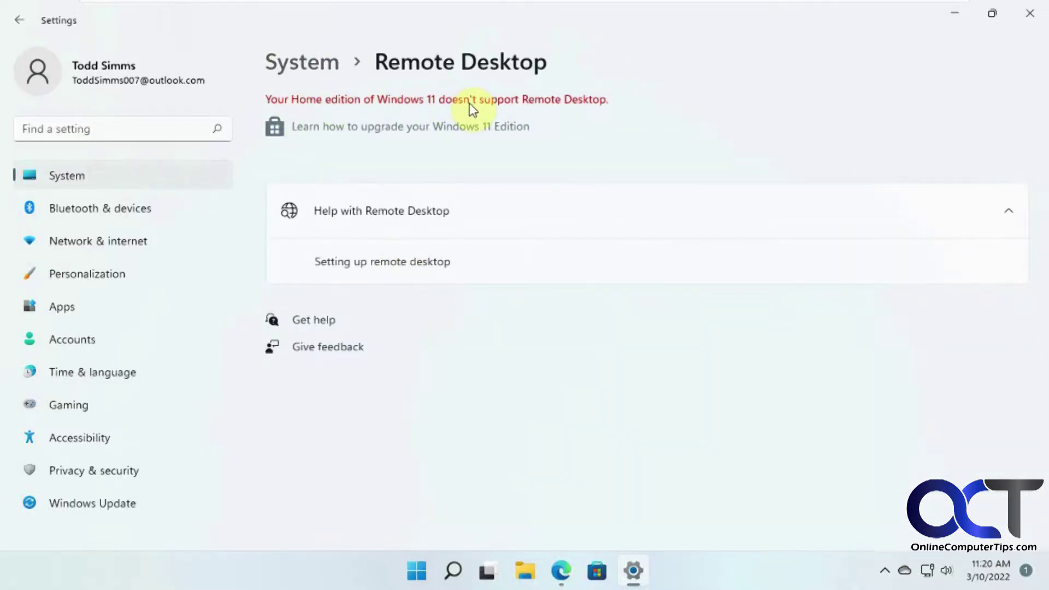
Minimize the Settings window reporting that Home edition lacks Remote Desktop support
left_click(954, 21)
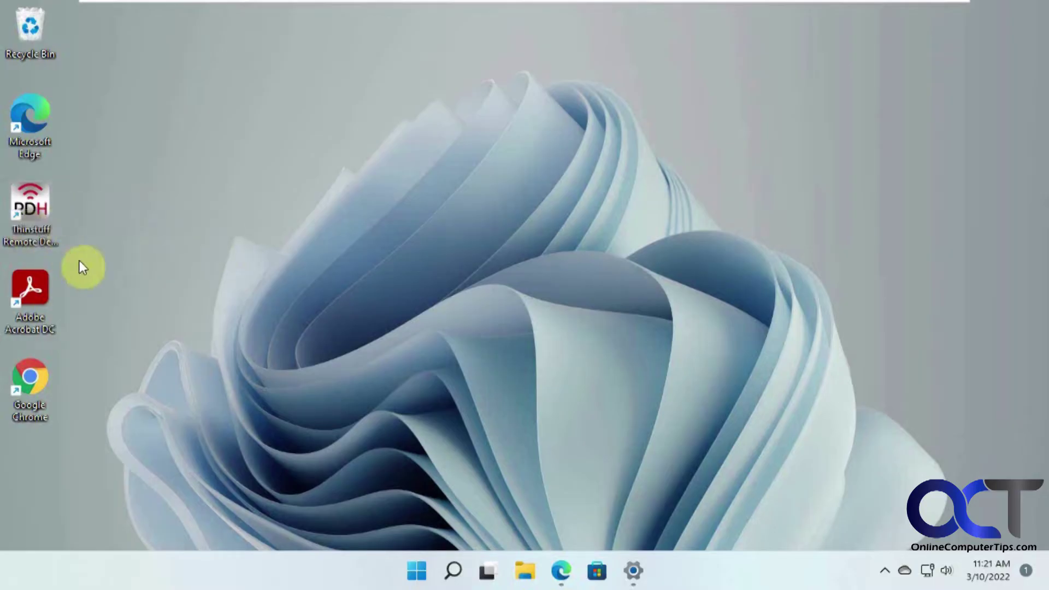
Launch the Thinstuff RDH Manager with admin rights and open Remote Desktop Host Configuration
double_click(41, 217)
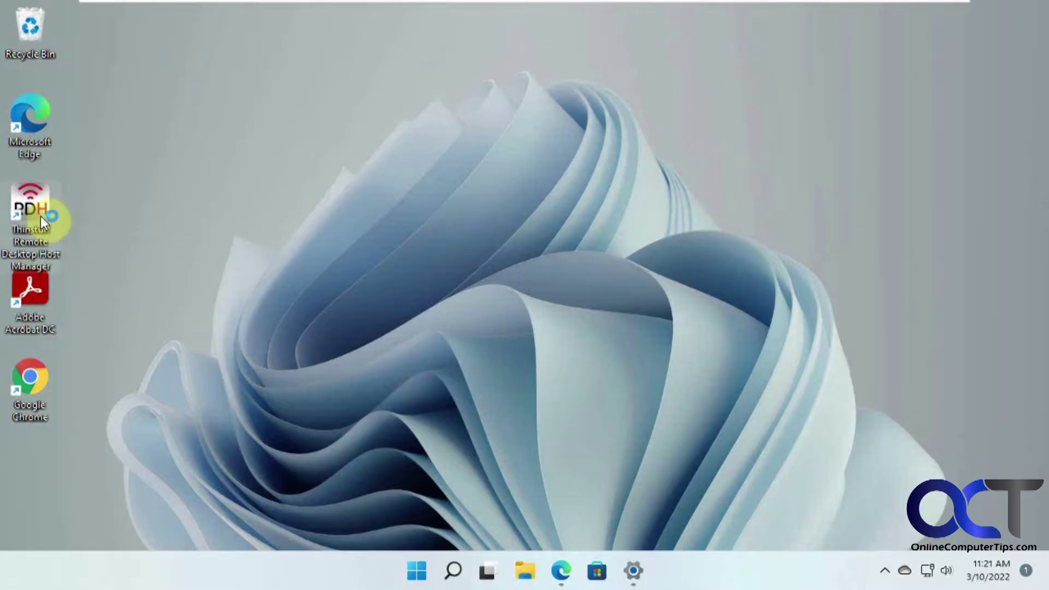
left_click(445, 418)
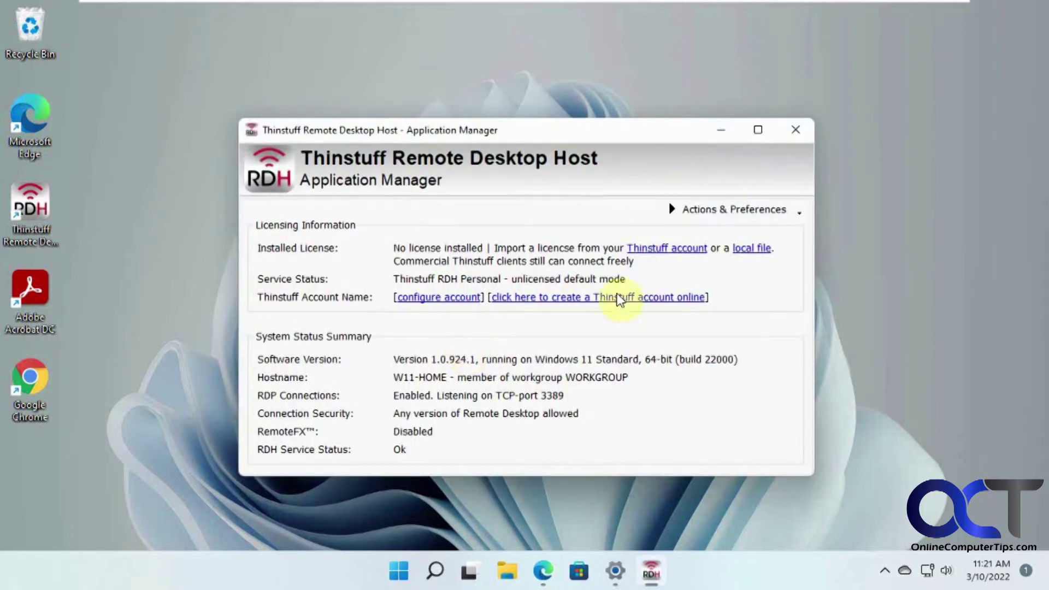
left_click(749, 211)
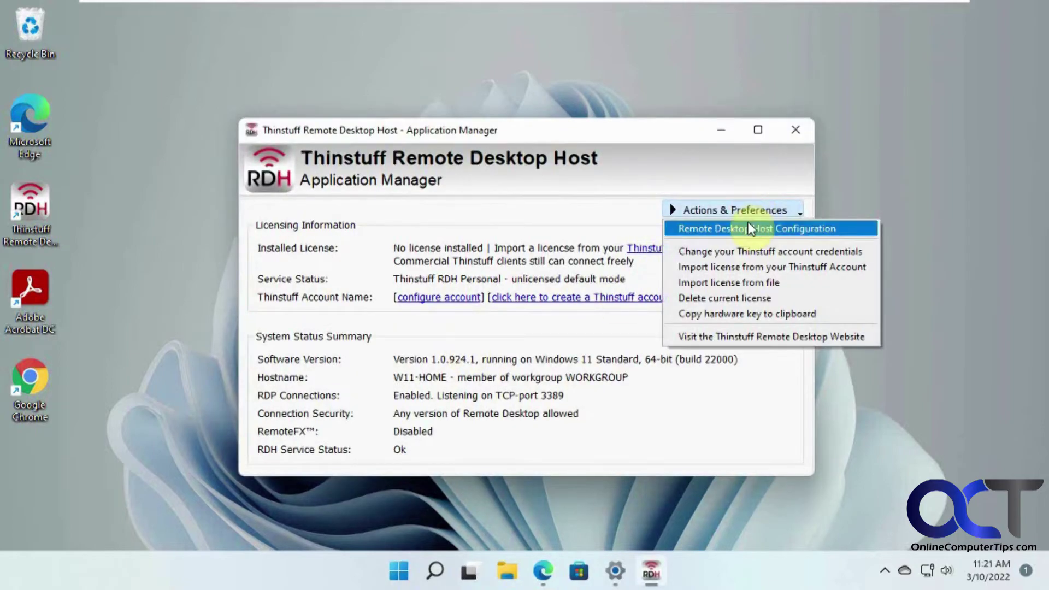
left_click(750, 227)
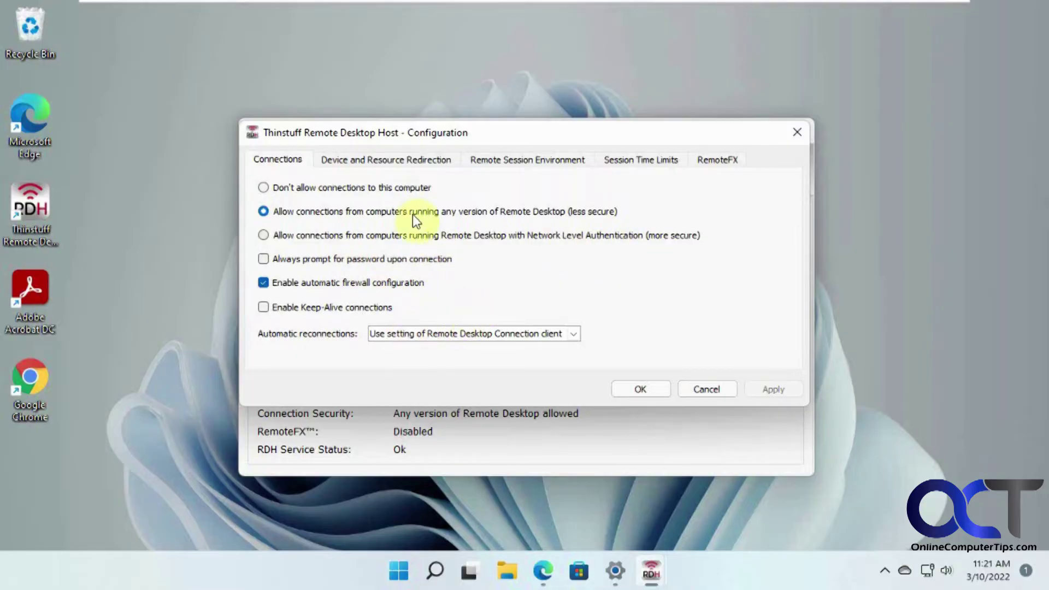
Review the Redirection, Session Environment (32-bit colour), Time Limits and RemoteFX sections, then cancel and close the Manager
left_click(402, 161)
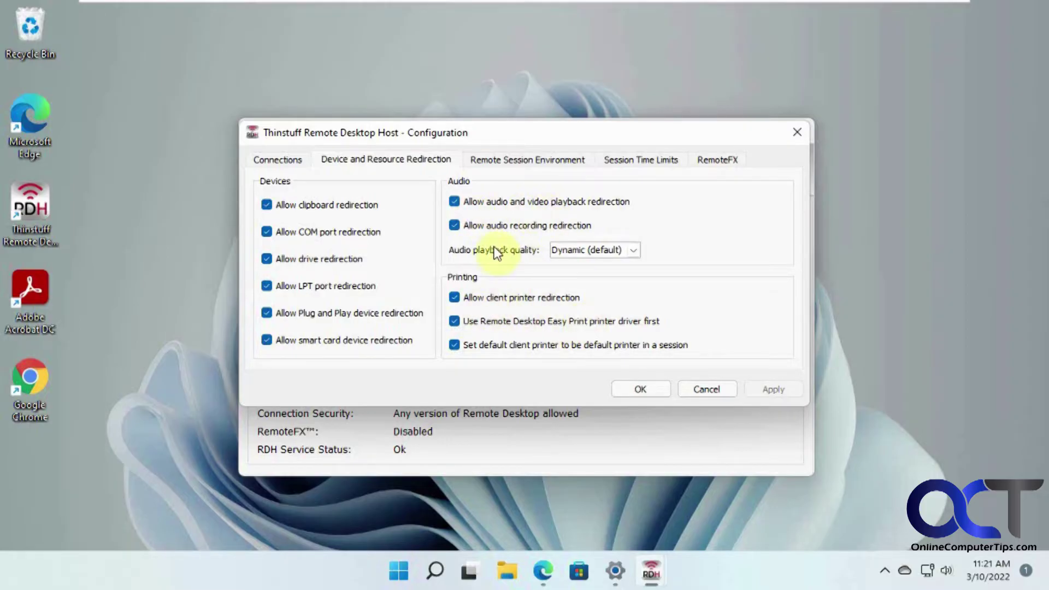
left_click(513, 160)
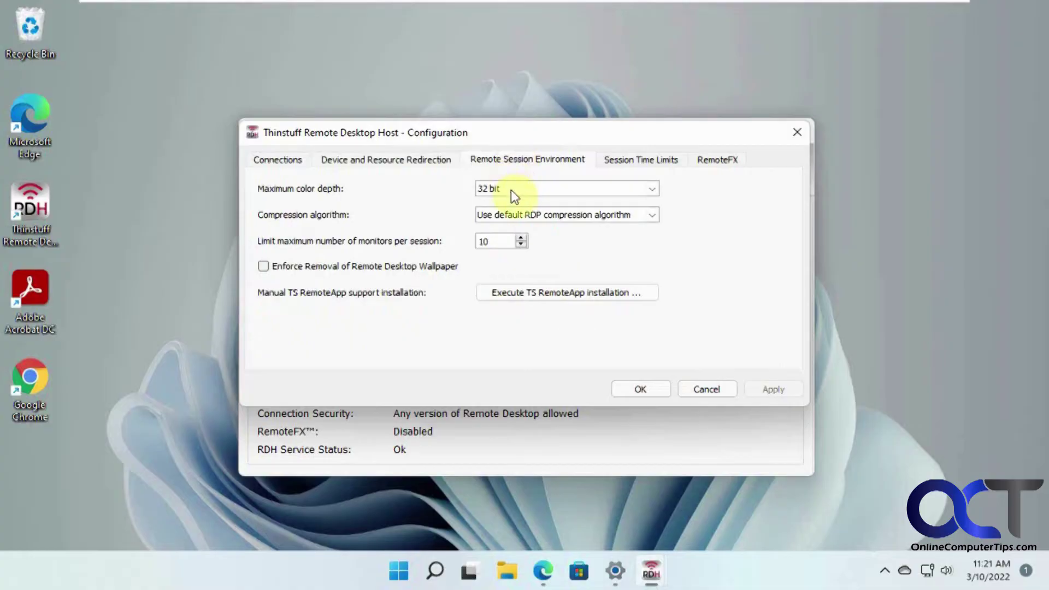
left_click(548, 192)
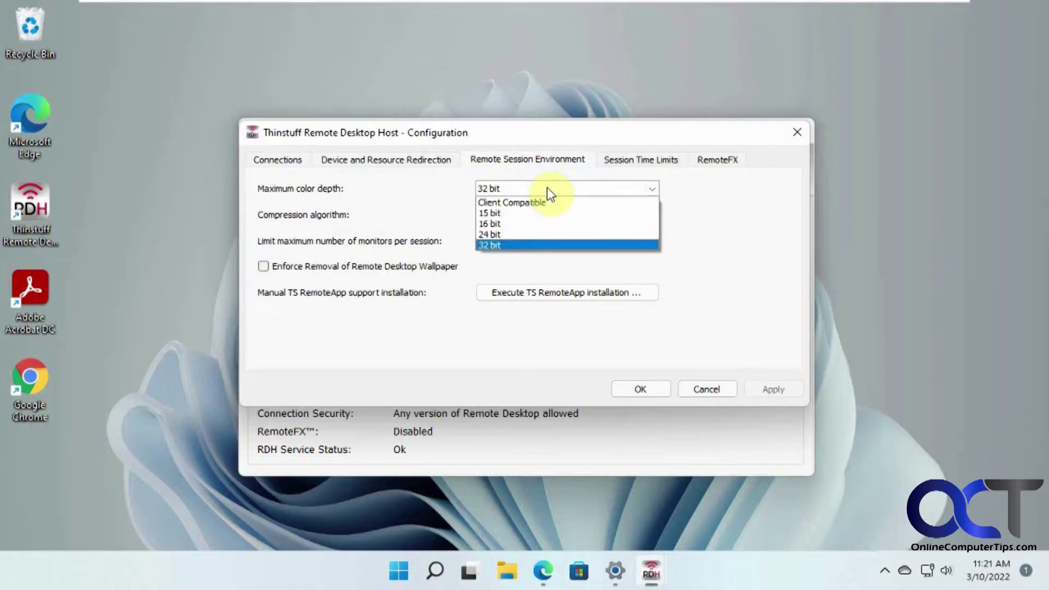
left_click(541, 189)
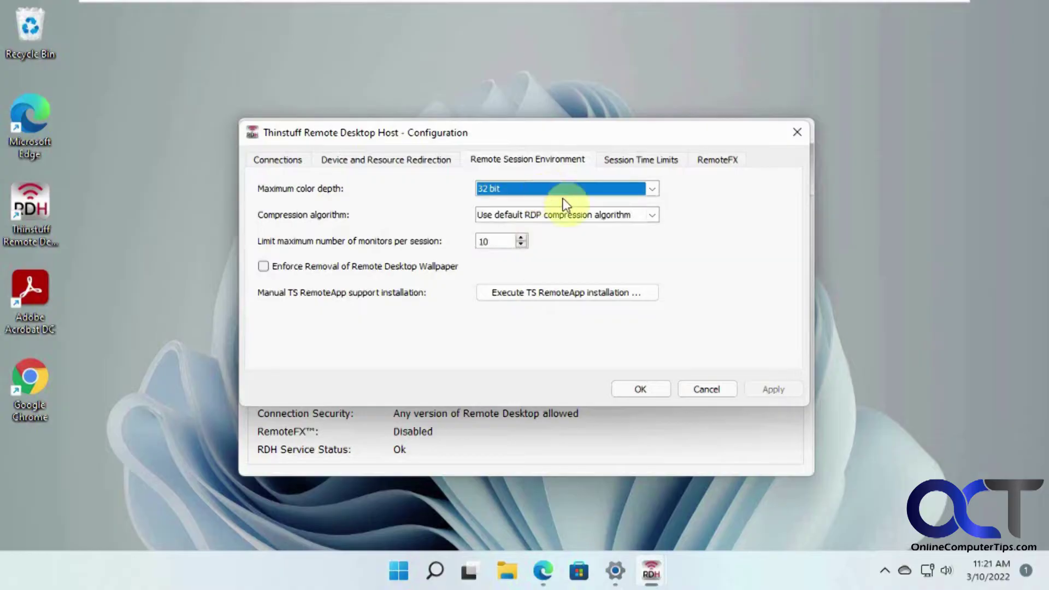
left_click(620, 160)
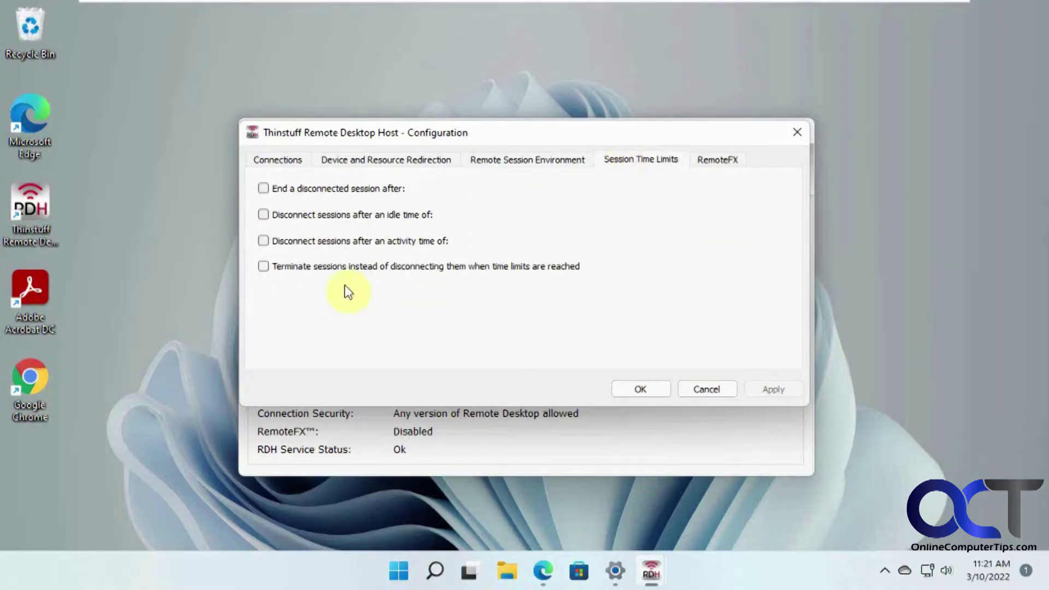
left_click(710, 163)
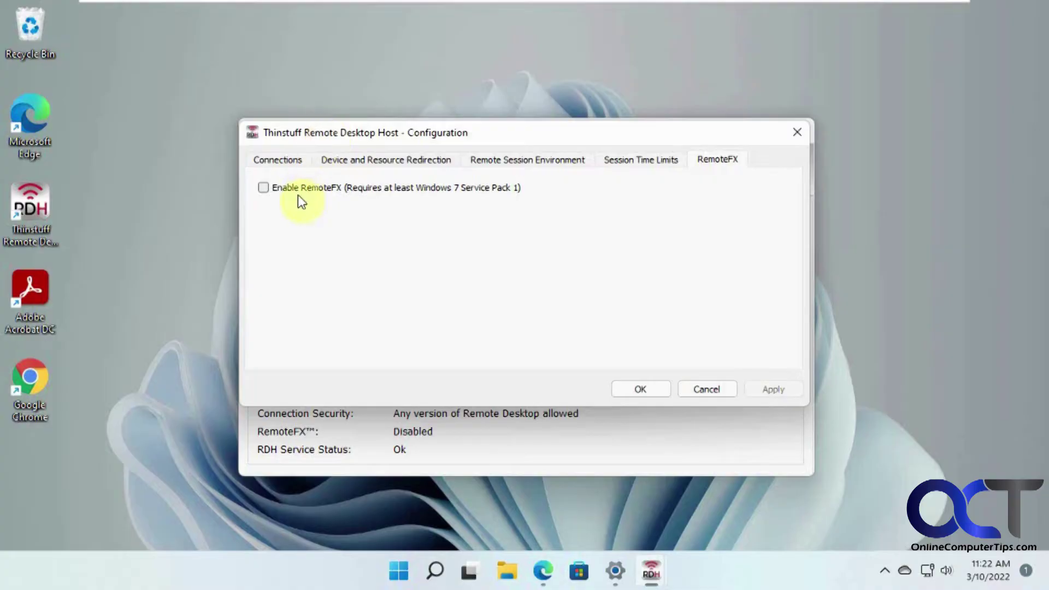
left_click(698, 391)
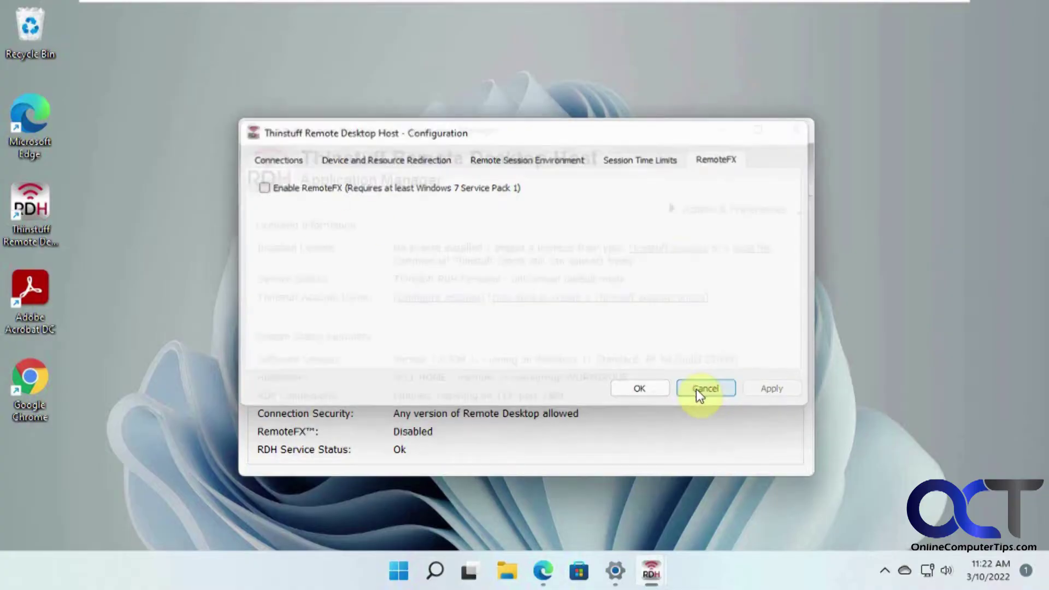
left_click(796, 134)
Run ipconfig in Command Prompt and select the Ethernet0 IPv4 address 192.168.13.130
left_click(454, 573)
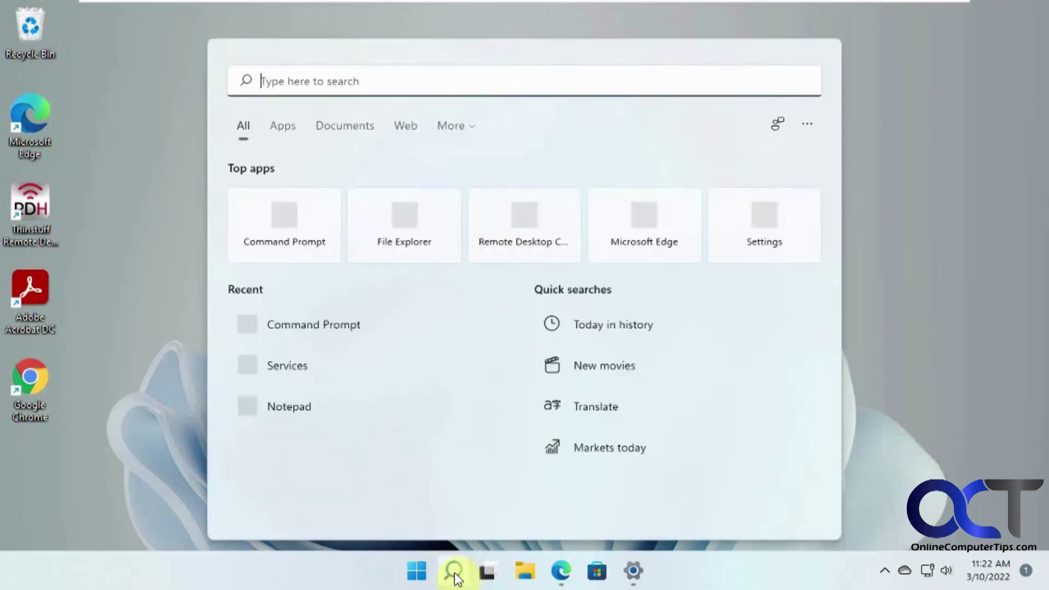
left_click(356, 326)
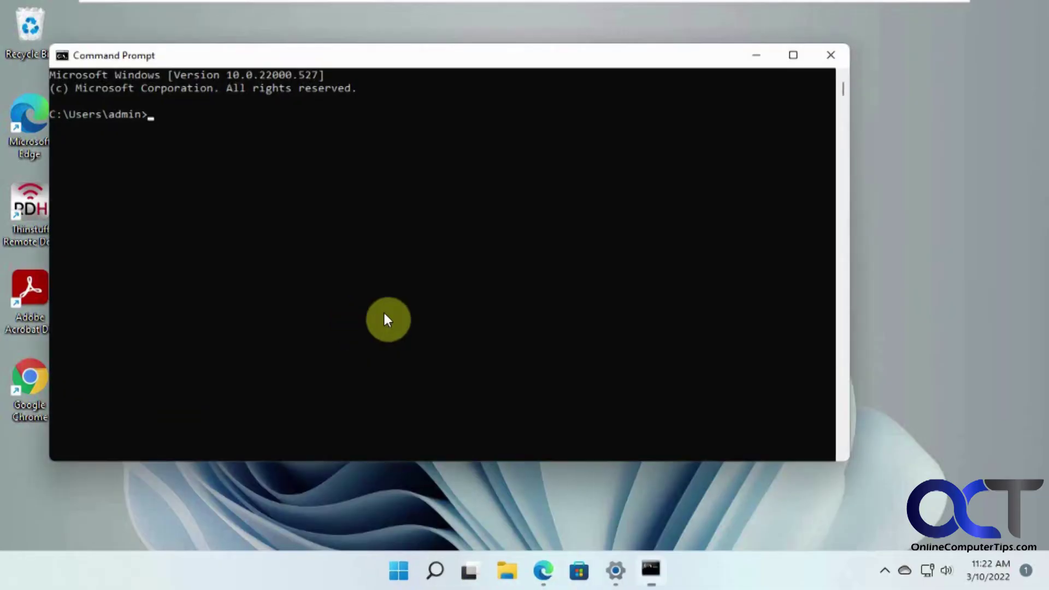
type("ipconfig")
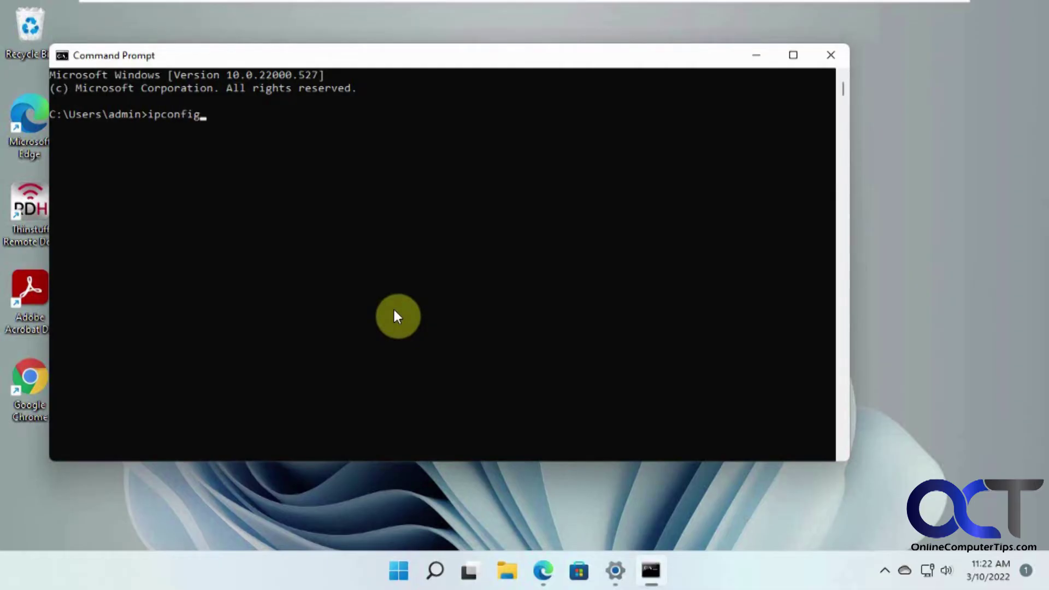
key("Return")
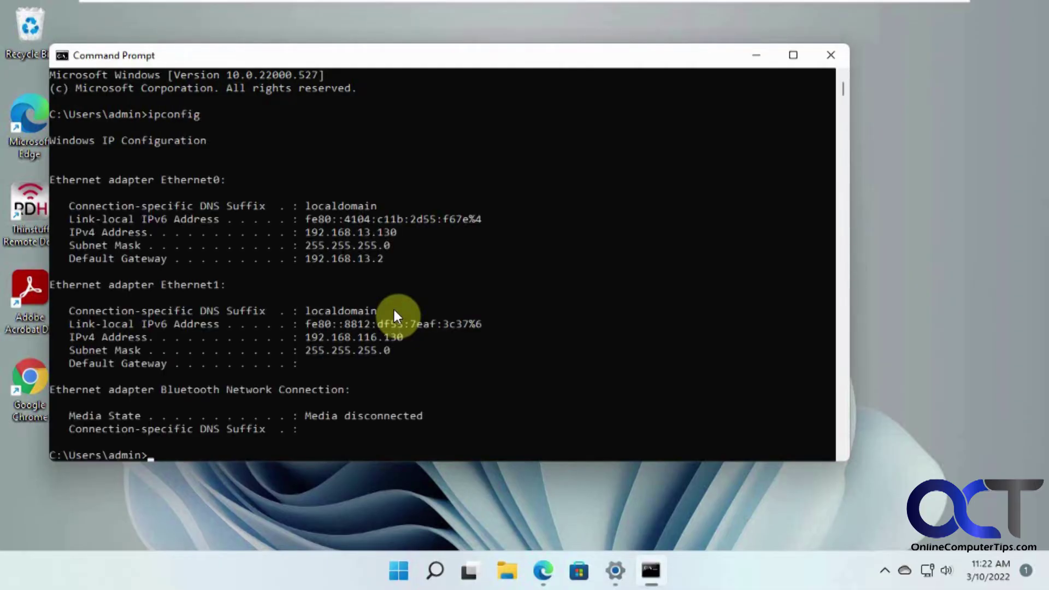
left_click_drag(411, 221, 300, 238)
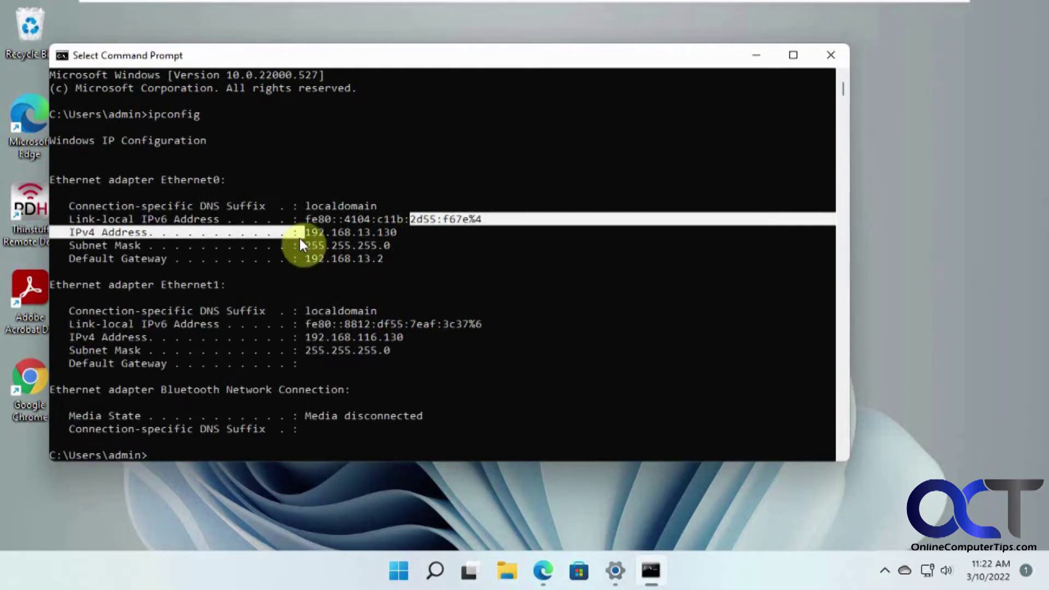
left_click(373, 234)
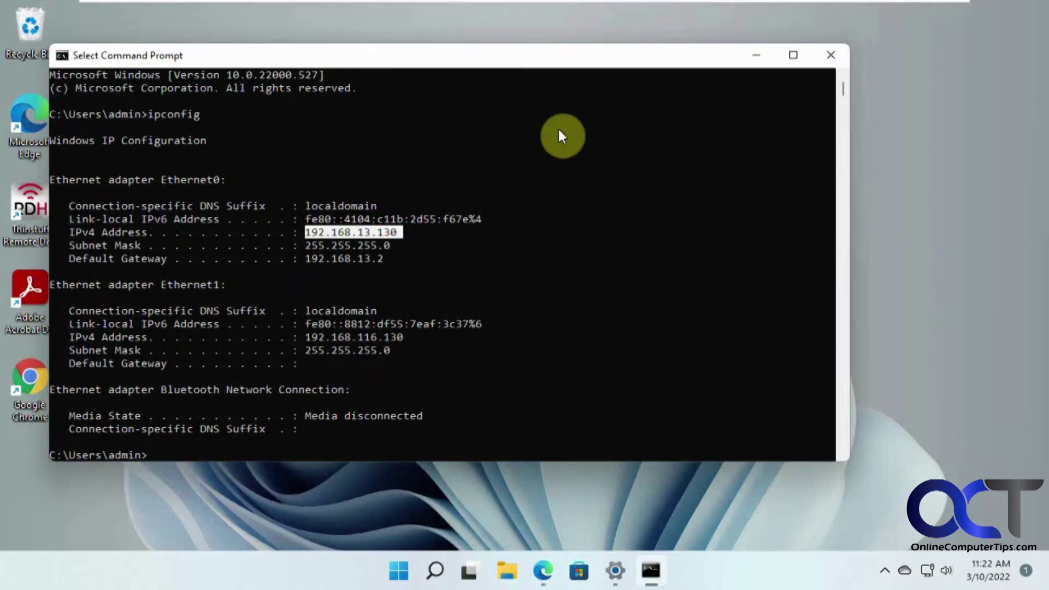
Switch VMware to the Windows 11 Pro virtual machine and restore it to full screen
mouse_move(528, 5)
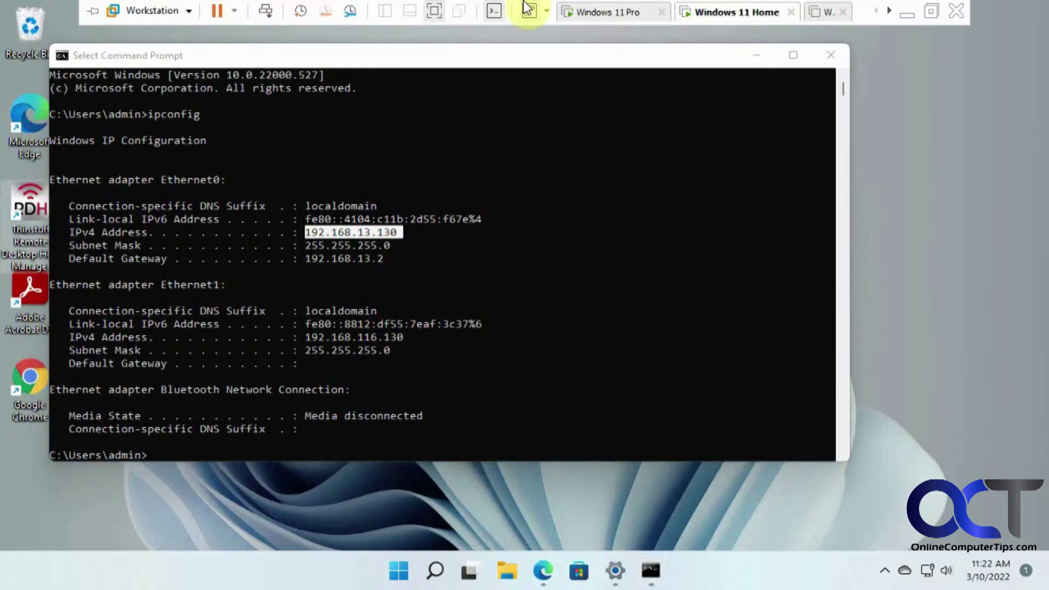
left_click(438, 11)
left_click(79, 69)
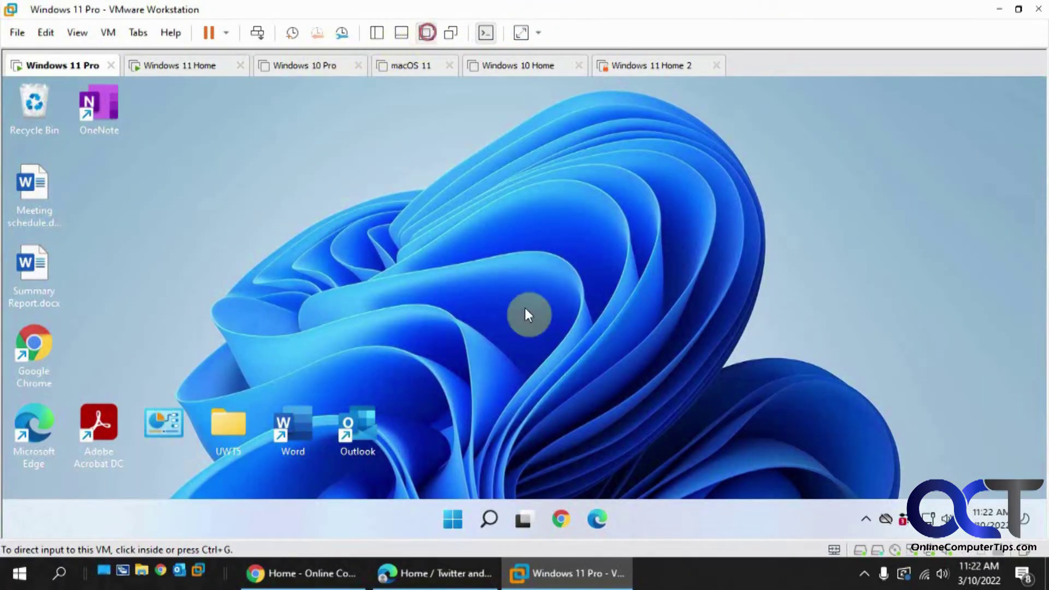
key("ctrl+alt+Return")
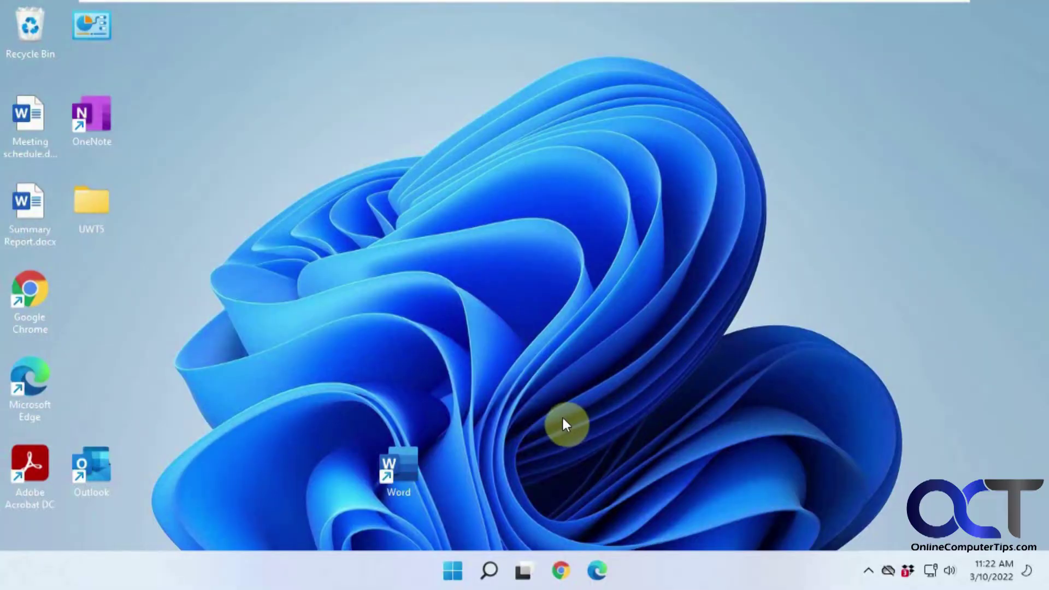
left_click(489, 570)
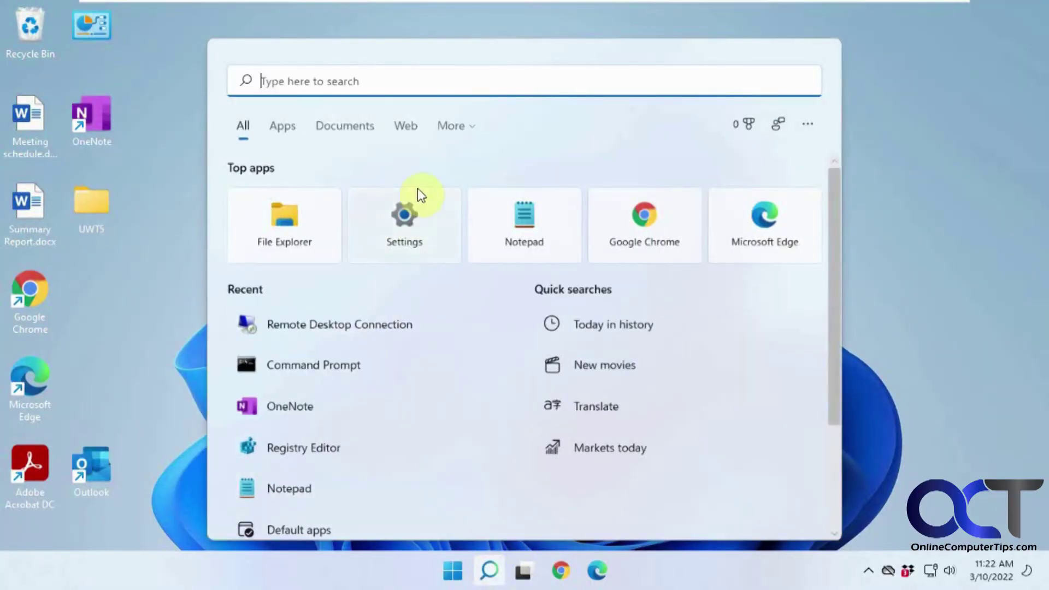
Launch Remote Desktop Connection and connect to 192.168.13.130
left_click(397, 323)
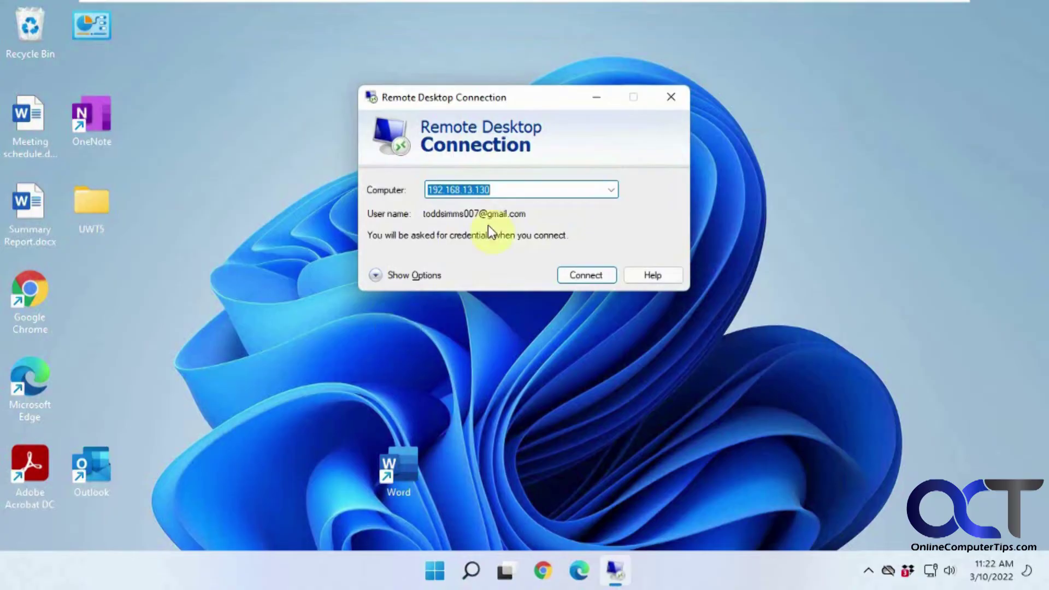
left_click(503, 187)
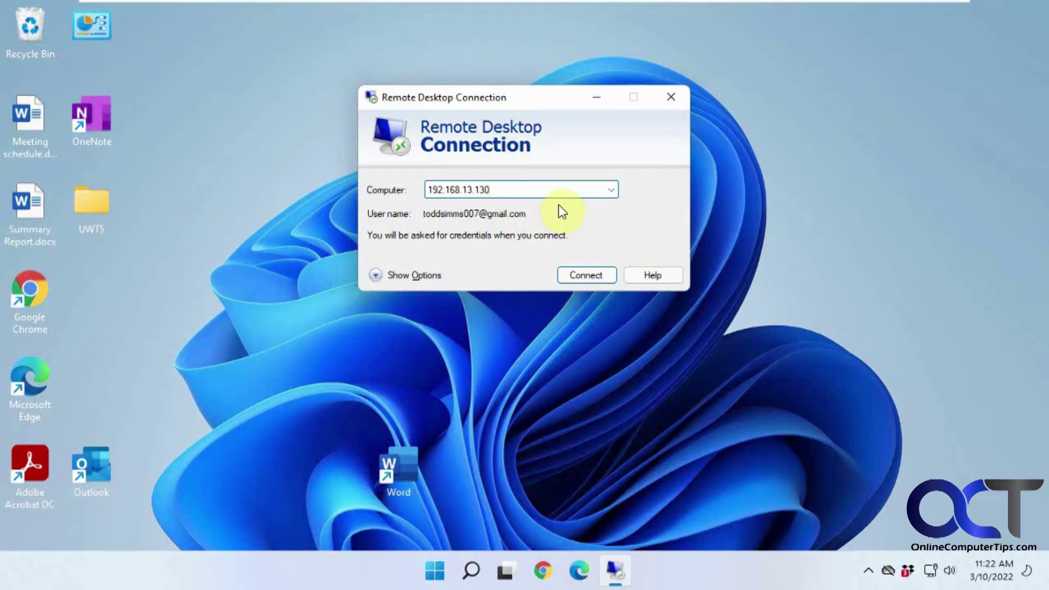
left_click(588, 274)
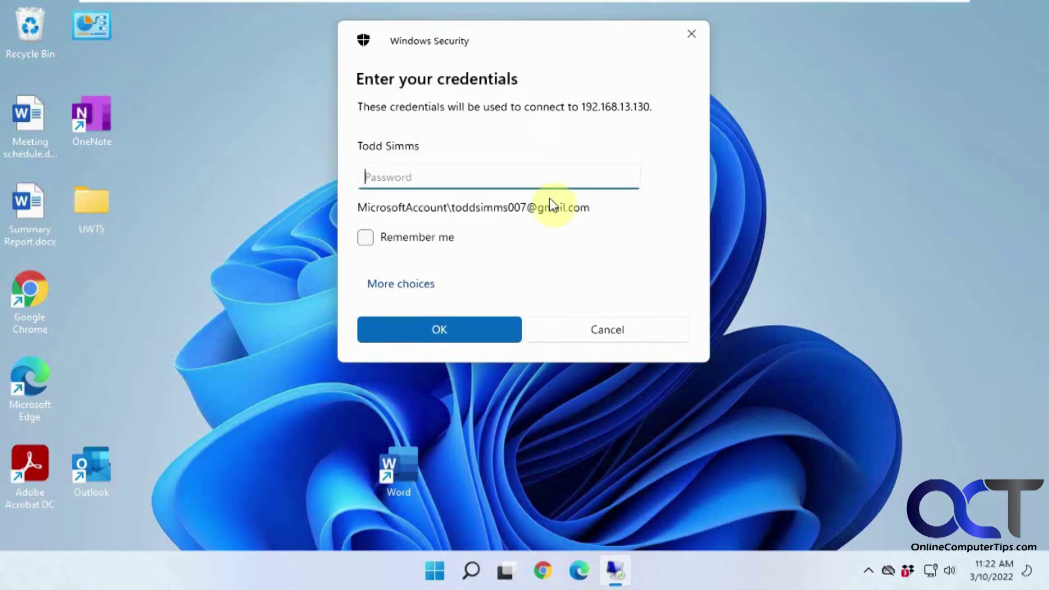
Sign in with a different account, user name 'admin' and its password
left_click(432, 287)
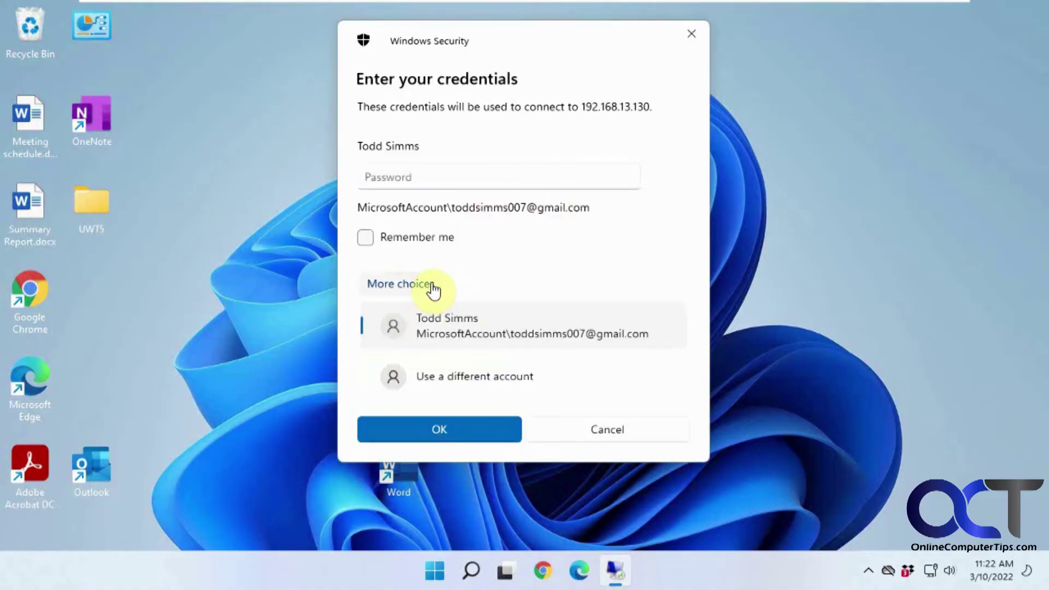
left_click(497, 379)
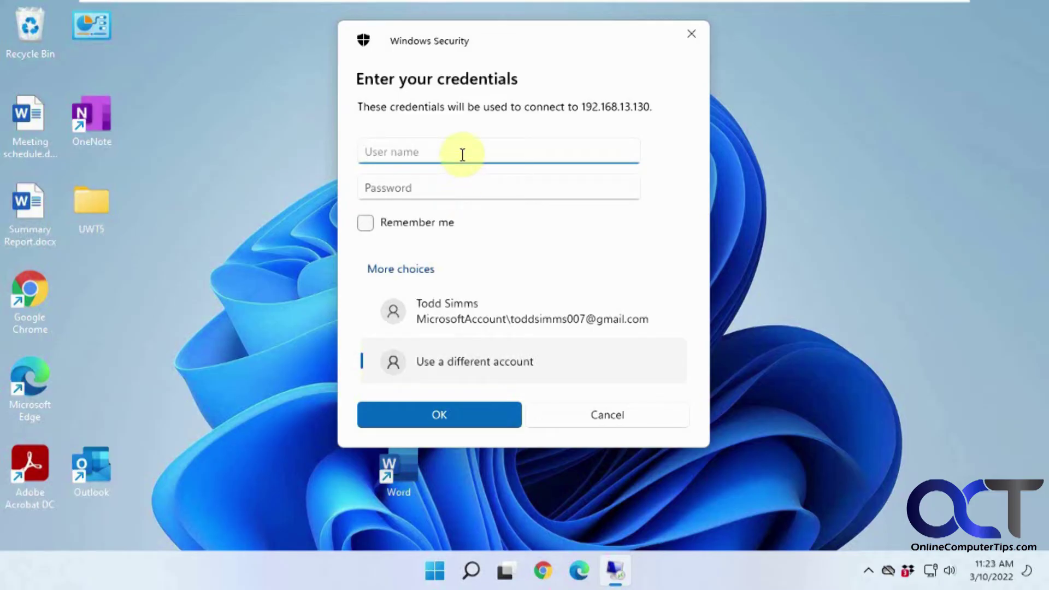
type("admin")
key("Tab")
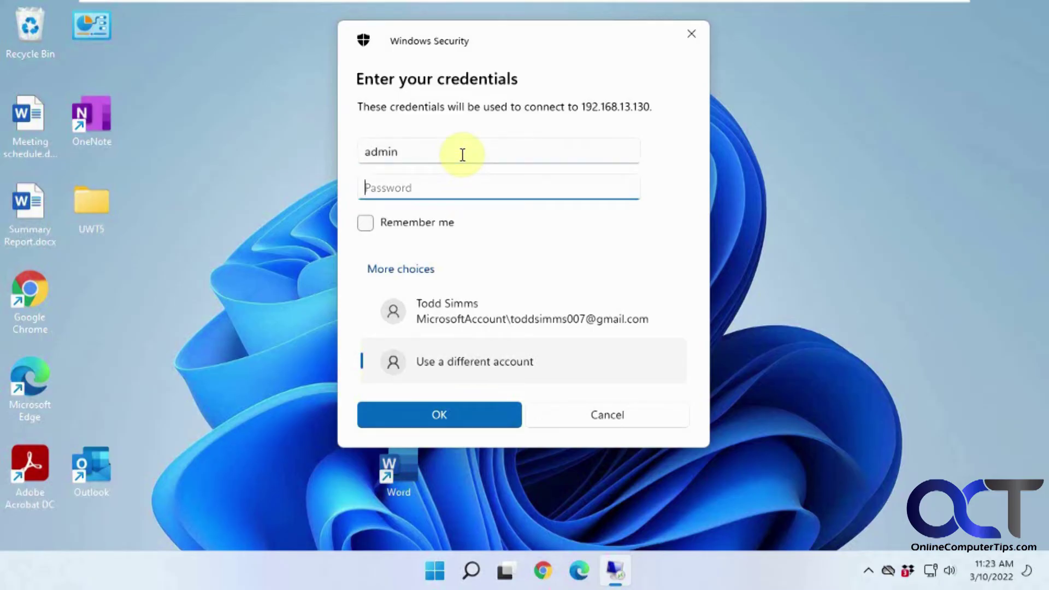
type("********")
left_click(445, 416)
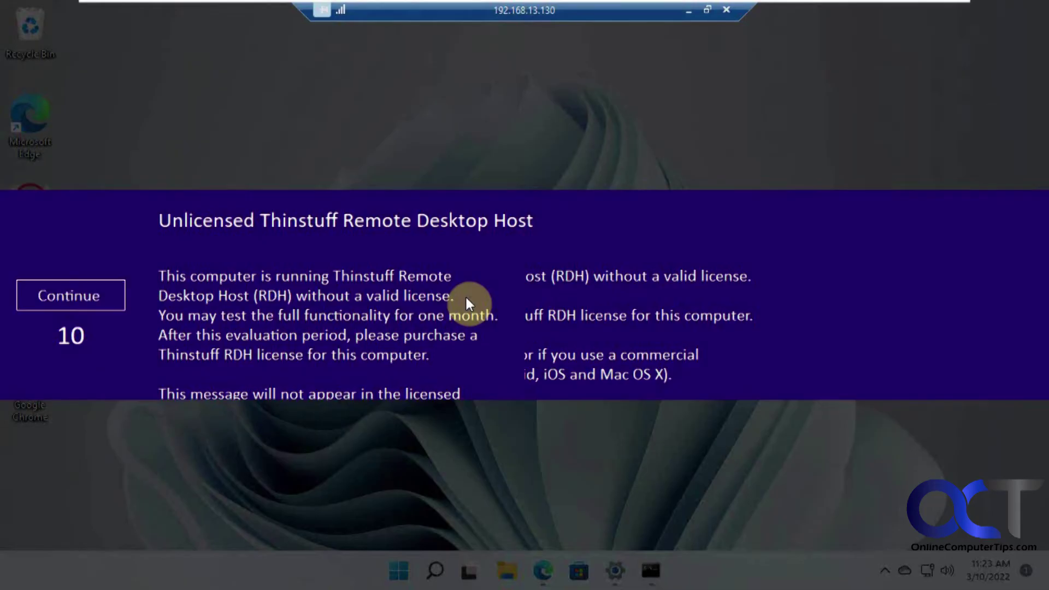
Dismiss the unlicensed Thinstuff notice to reach the remote 192.168.13.130 desktop
left_click(61, 289)
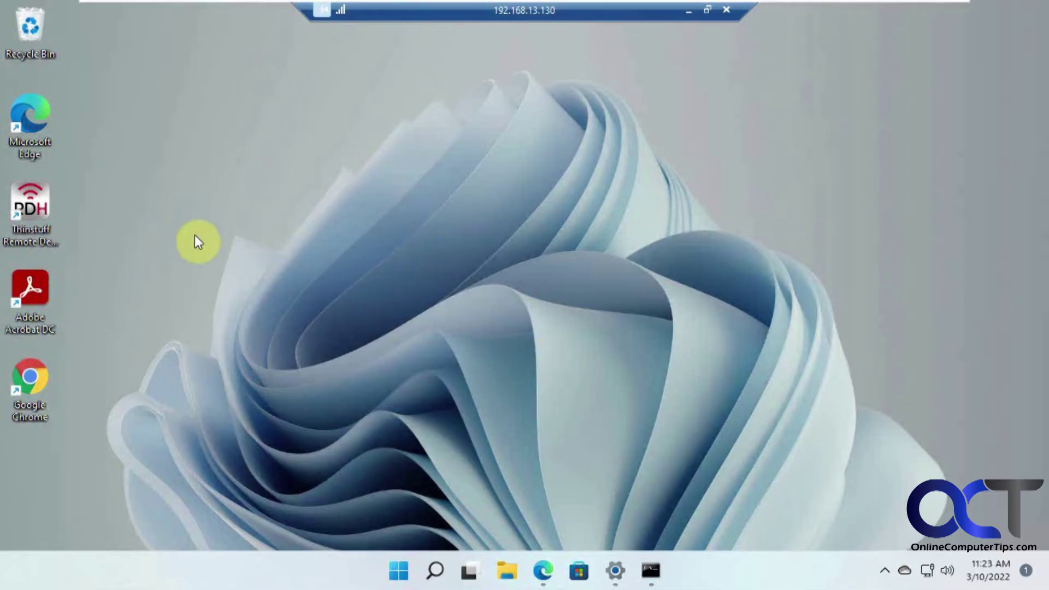
On the remote PC, open Settings > System > About showing Windows 11 Home, then view Thinstuff's licensing page
left_click(618, 571)
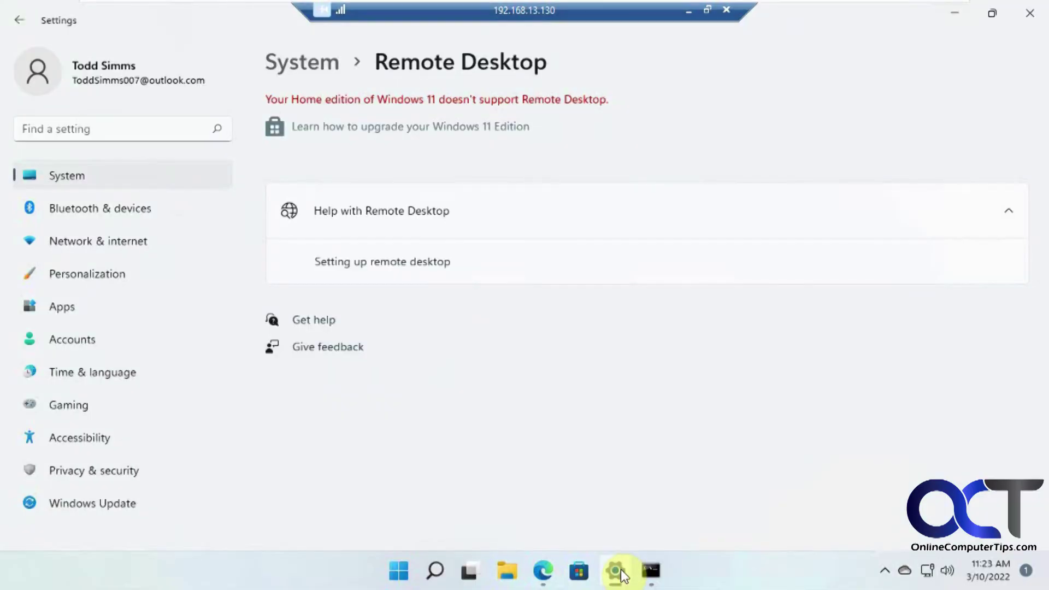
left_click(334, 64)
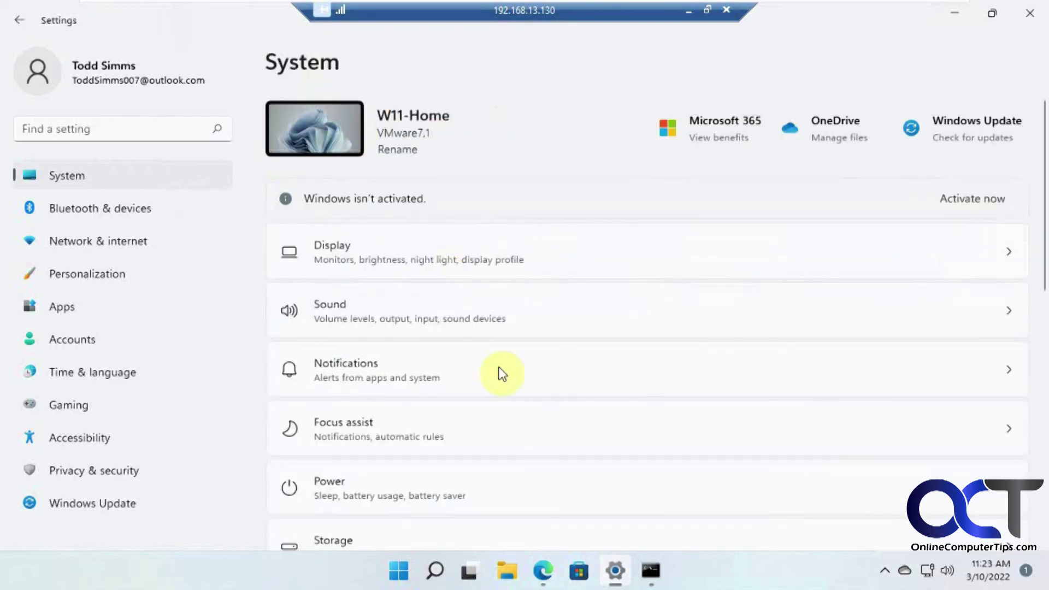
scroll(505, 391, "down", 5)
scroll(512, 411, "down", 5)
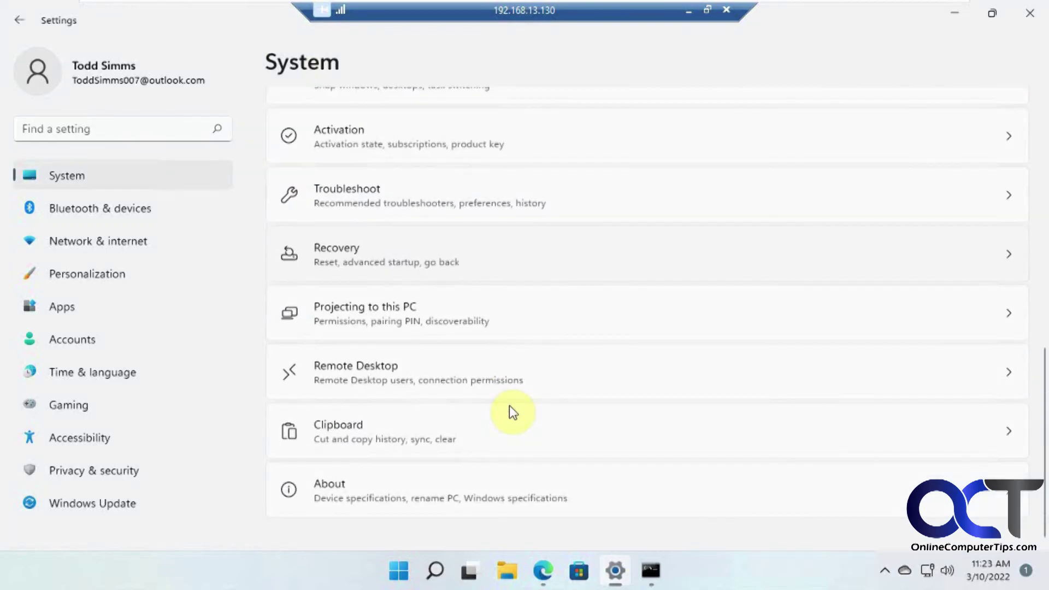
left_click(454, 484)
scroll(506, 432, "down", 4)
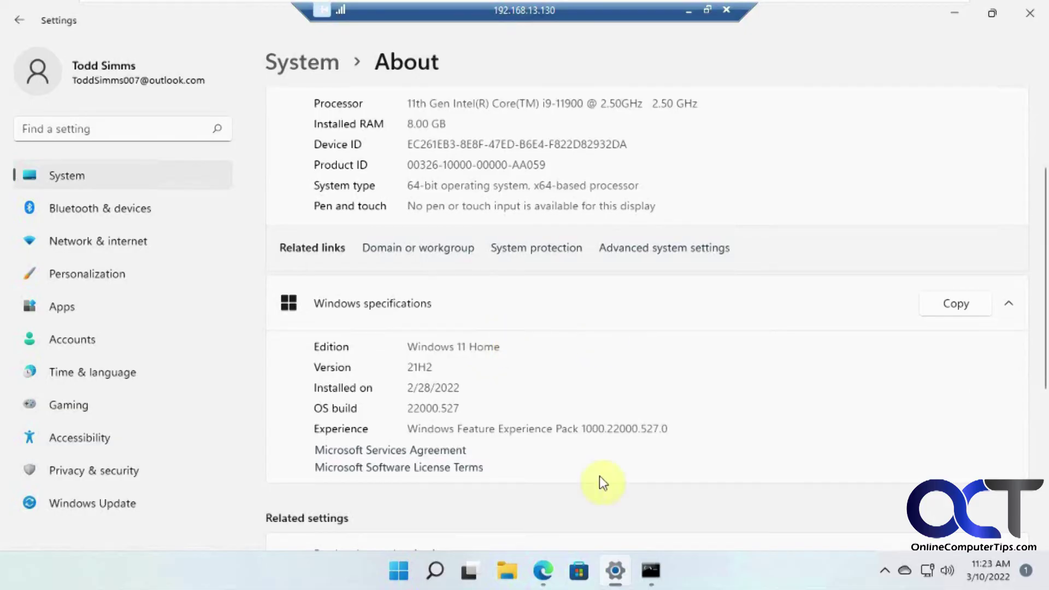
left_click(547, 566)
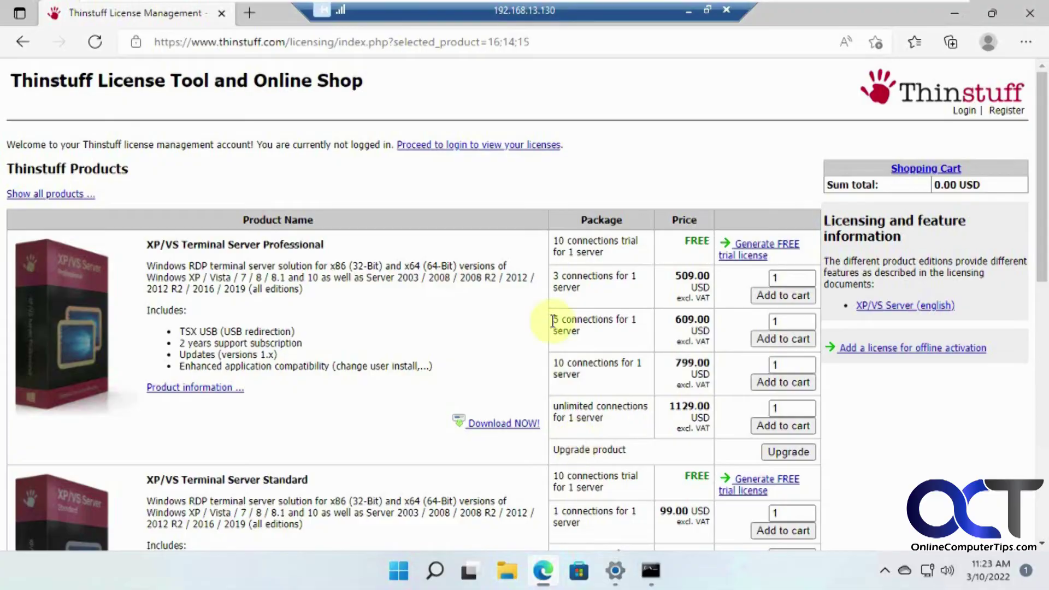
Scroll the Thinstuff shop's table of connection-based USD prices for the XP/VS Terminal Server Professional, Standard and Lite editions
scroll(459, 294, "down", 1)
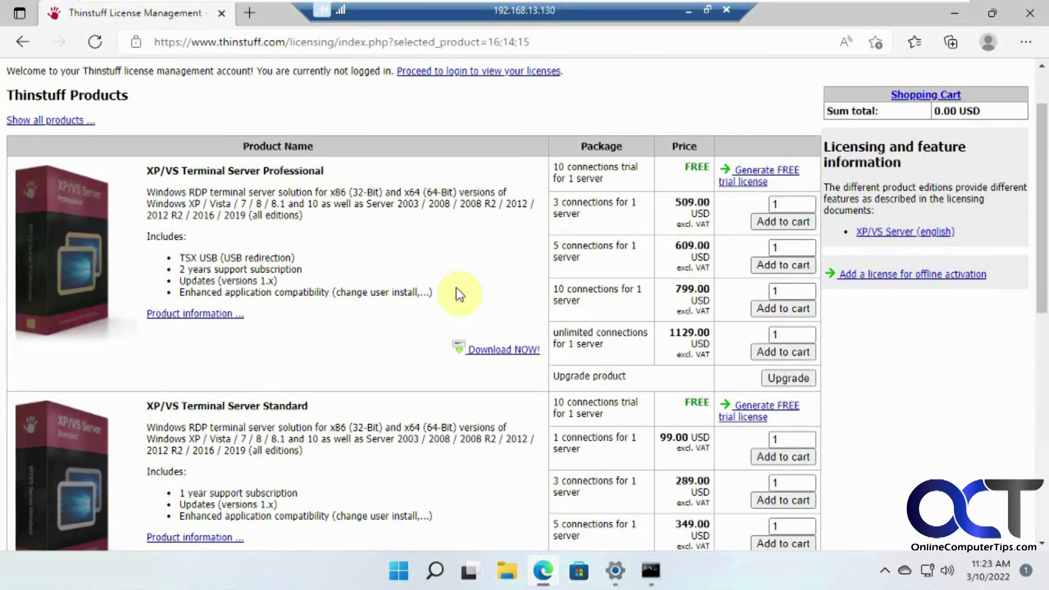
scroll(459, 294, "down", 6)
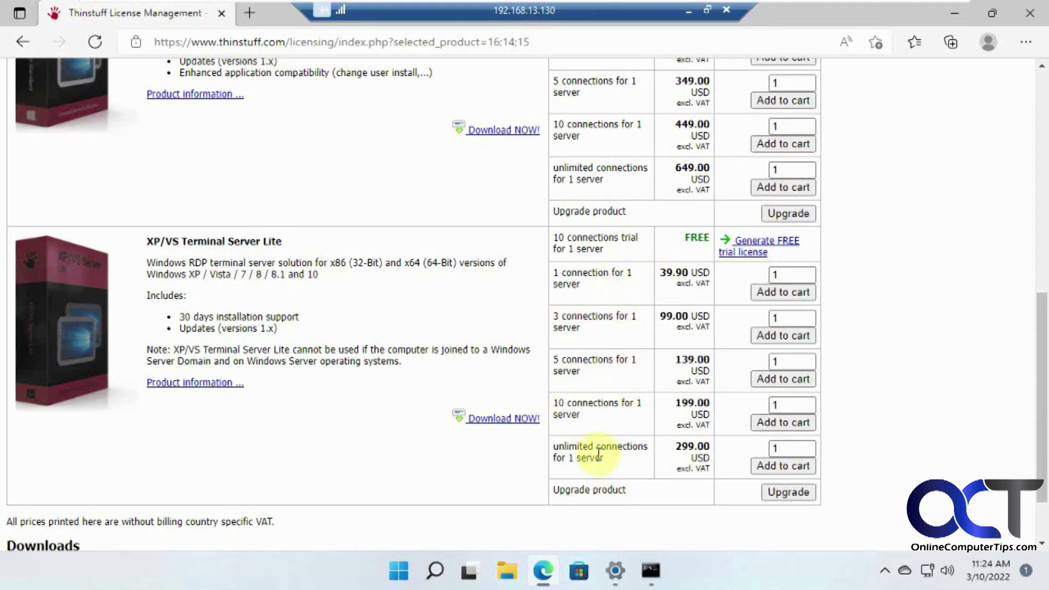
scroll(437, 377, "up", 3)
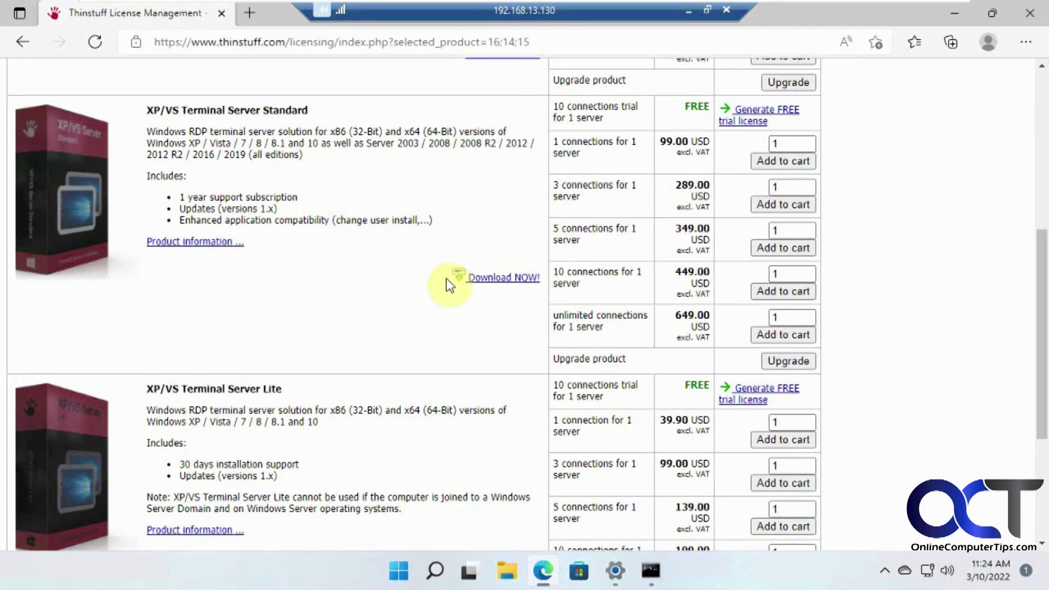
scroll(410, 219, "up", 5)
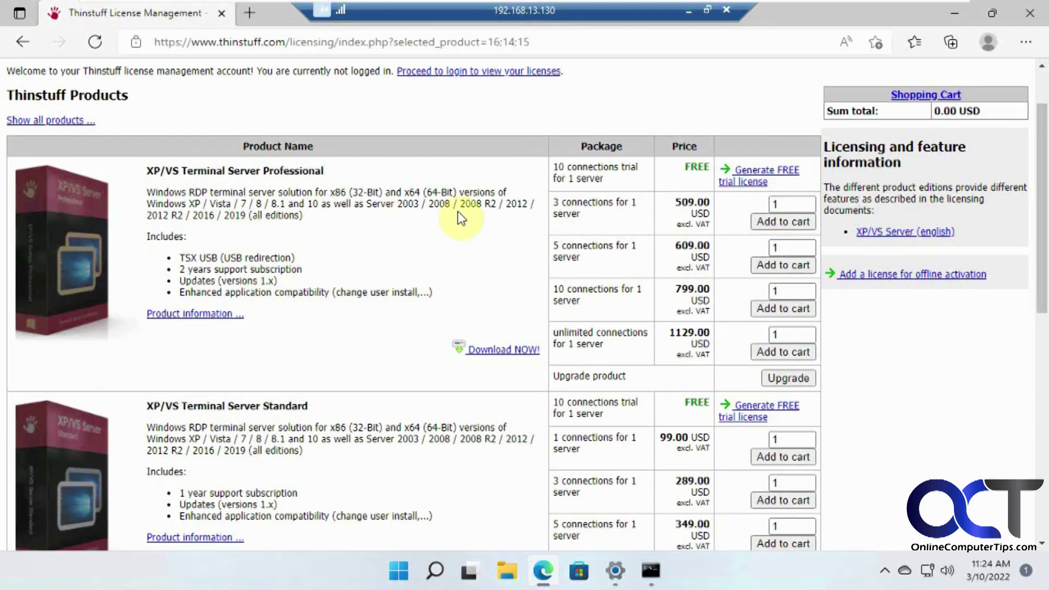
scroll(457, 223, "down", 1)
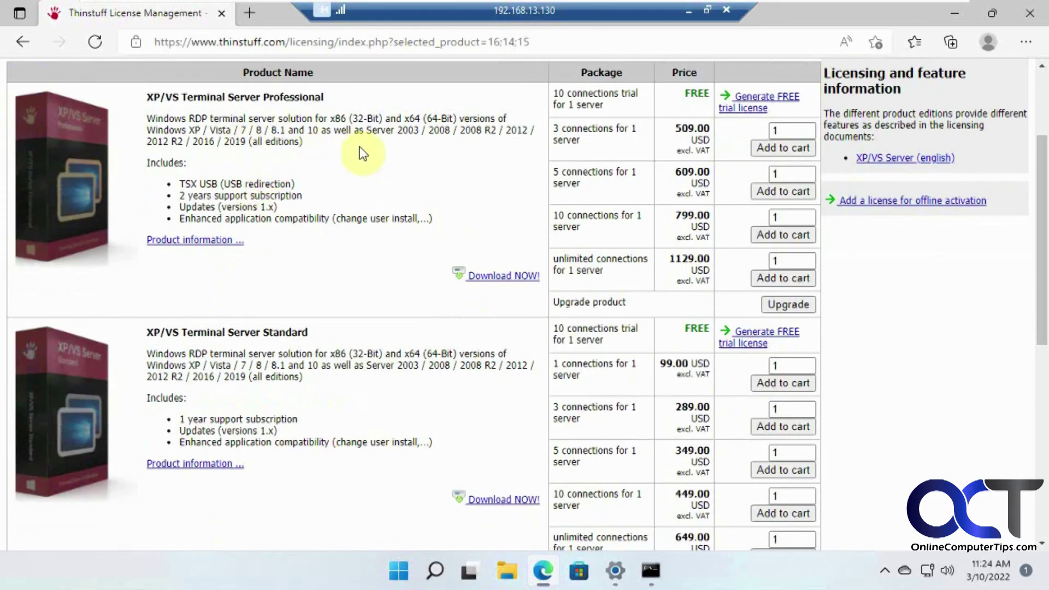
scroll(353, 147, "down", 1)
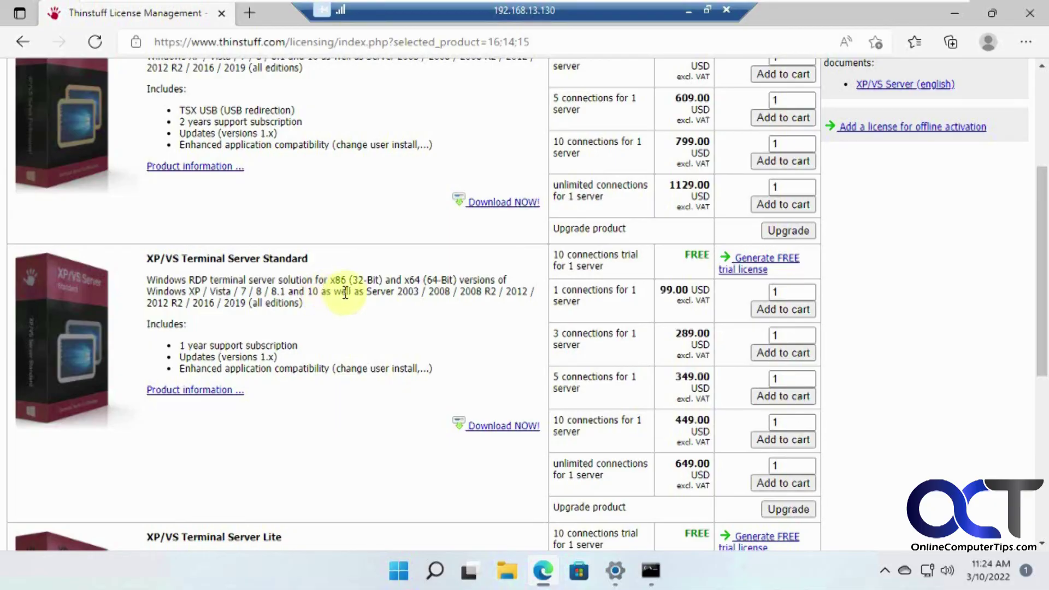
scroll(335, 310, "down", 2)
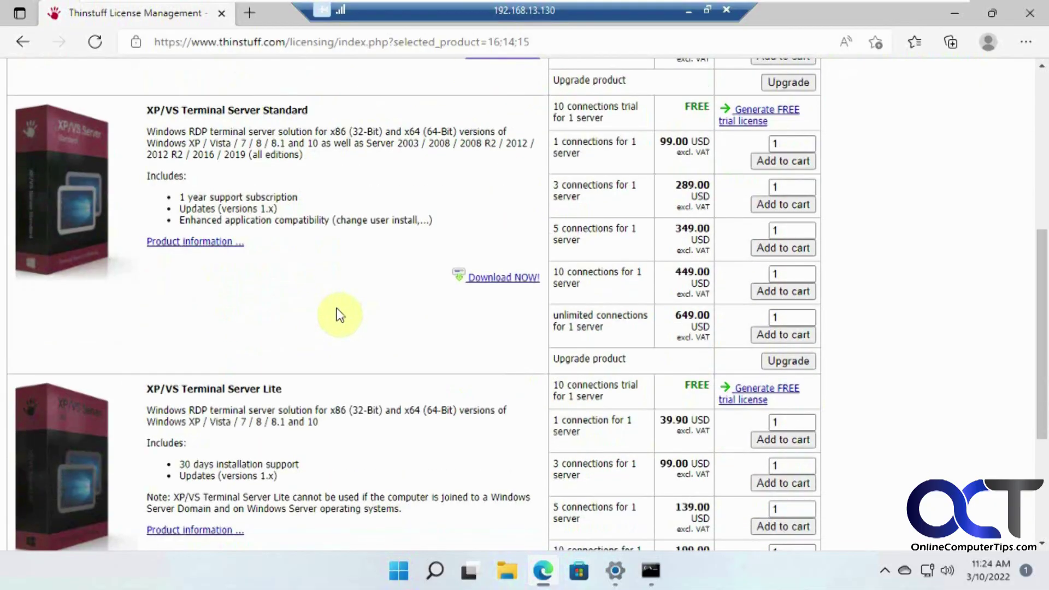